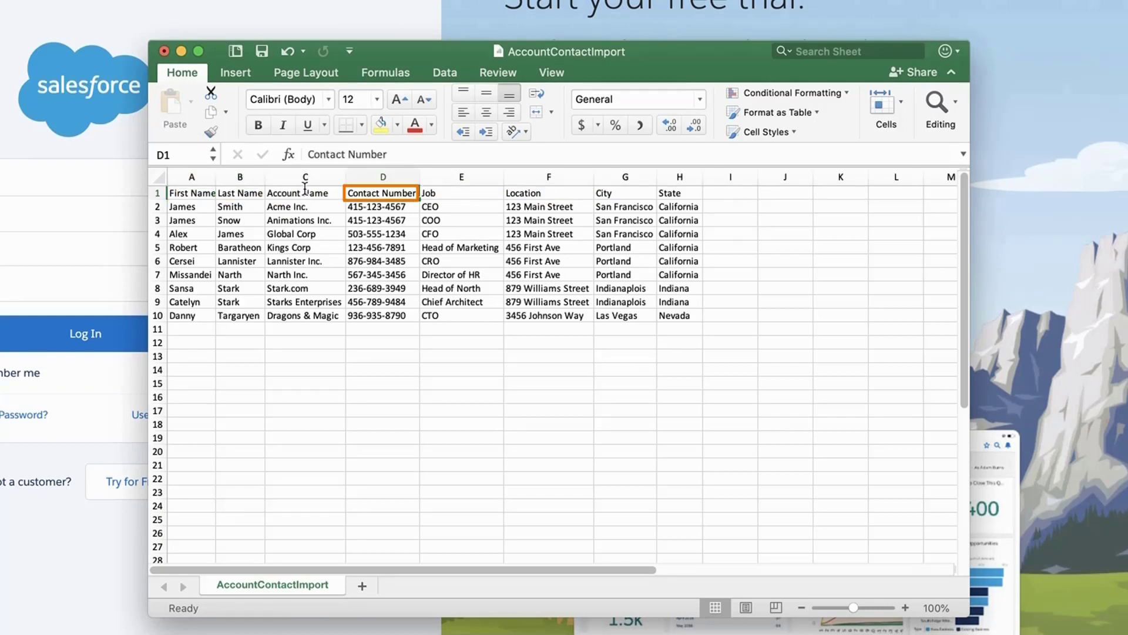
Enter 'Phone' as the next column header.
type("Phone")
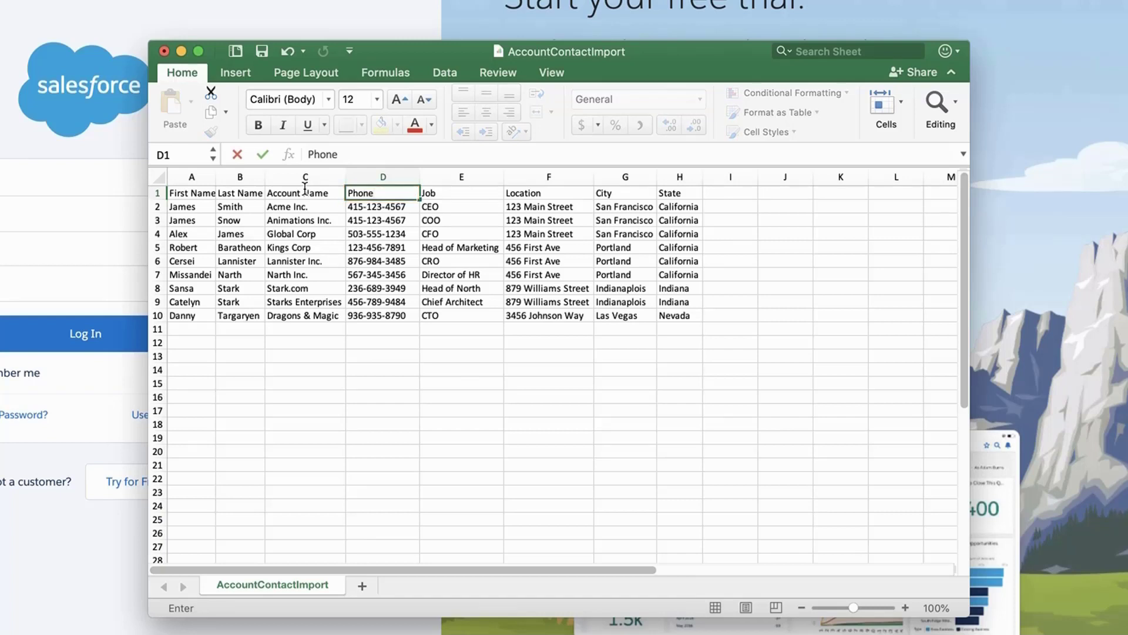
key("Tab")
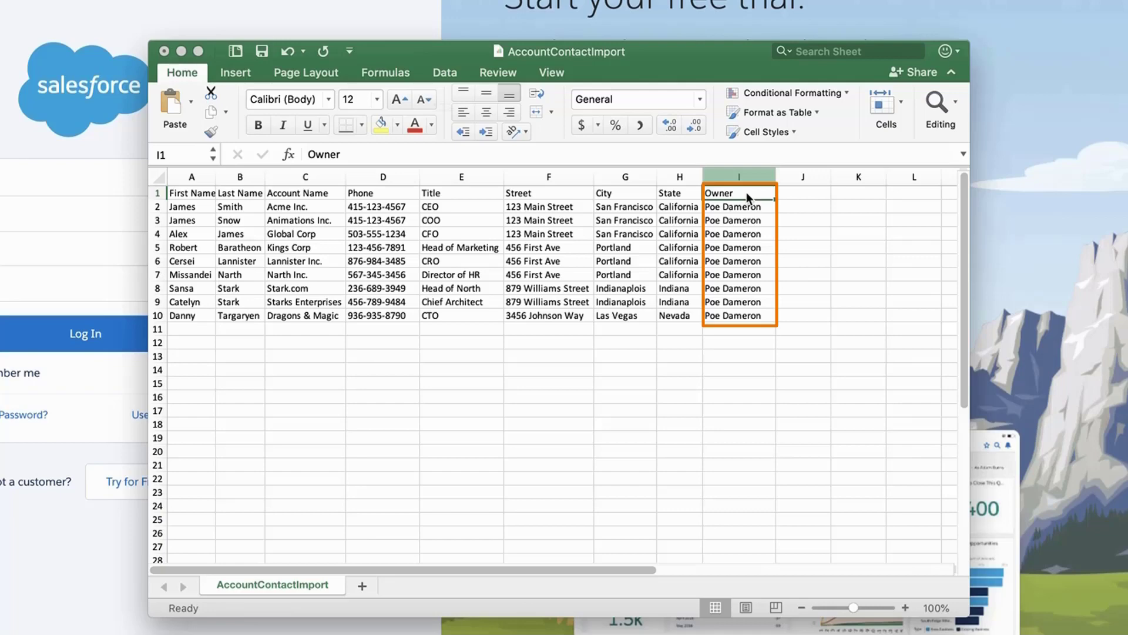
Save the sheet in CSV UTF-8 format, then log in to Salesforce.
key("super+s")
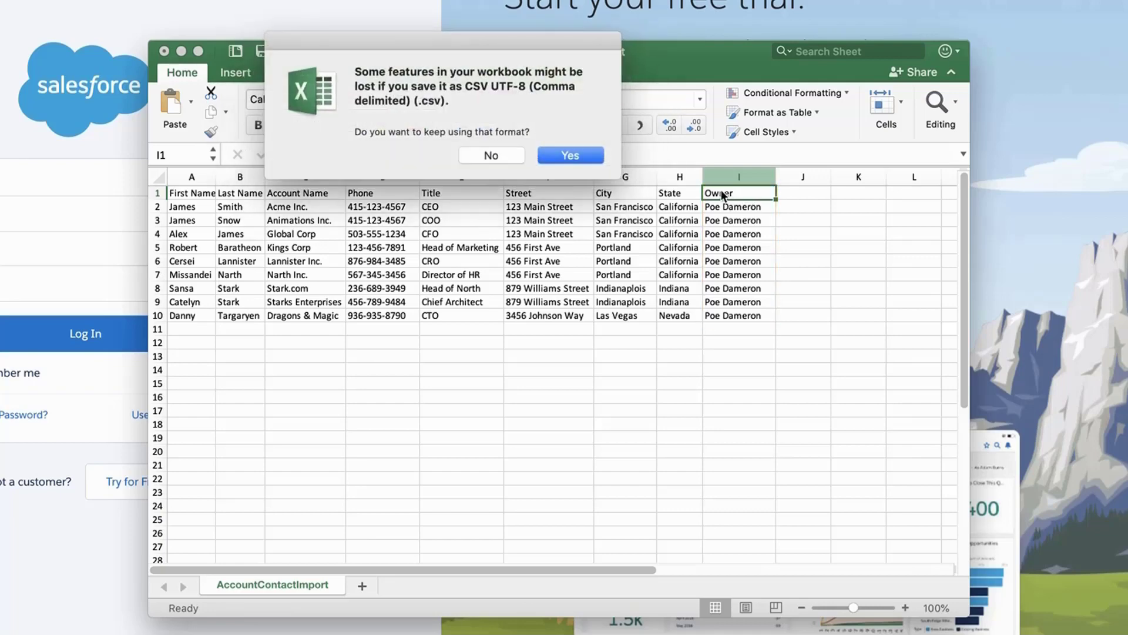
left_click(570, 155)
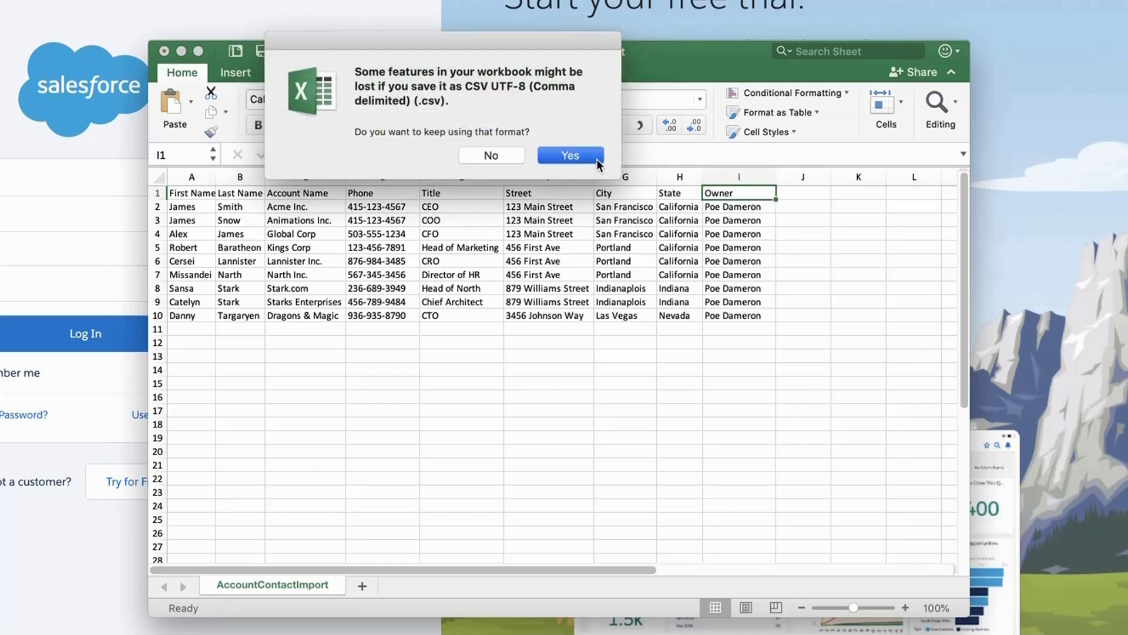
left_click(67, 348)
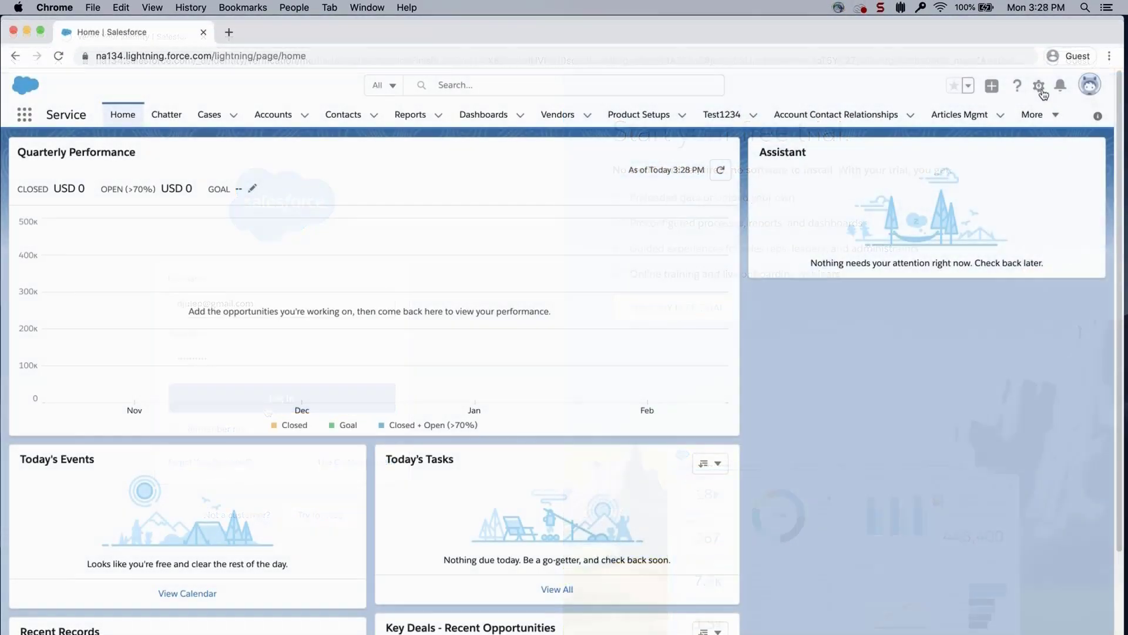
Open Setup in a new tab and find the Data Import Wizard through a Quick Find search for 'import'.
left_click(1039, 87)
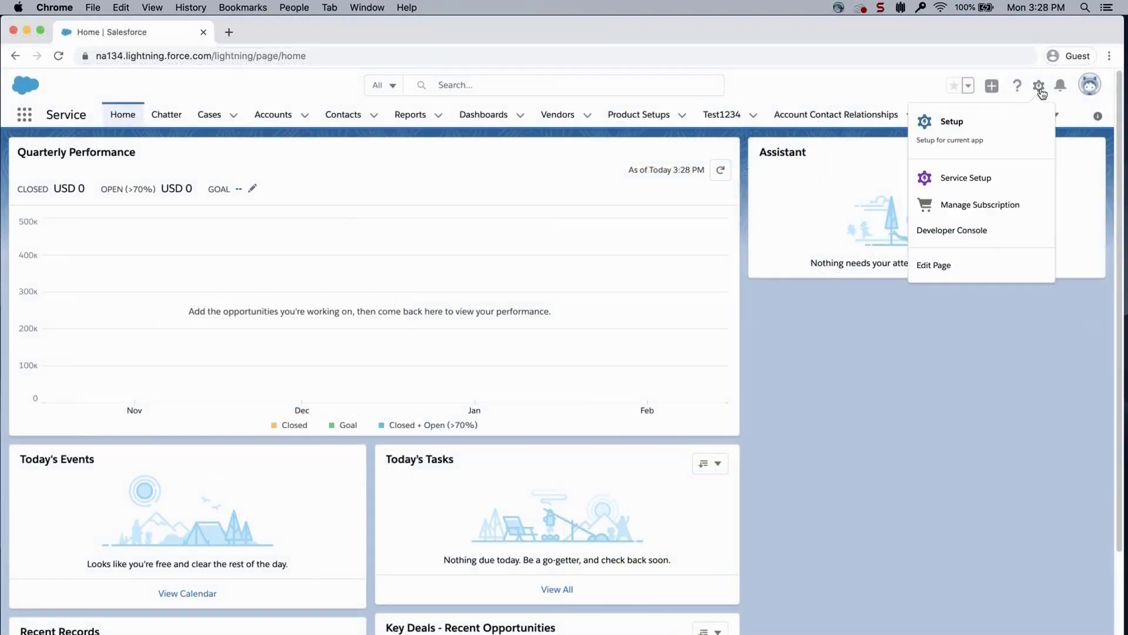
left_click(1003, 123)
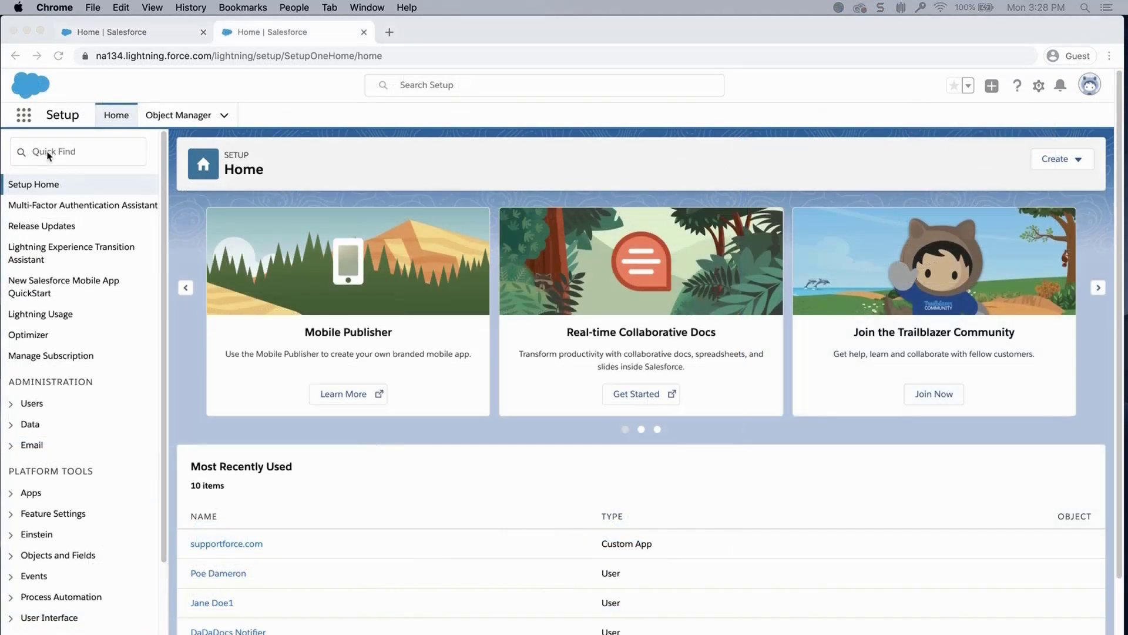
left_click(47, 153)
type("import")
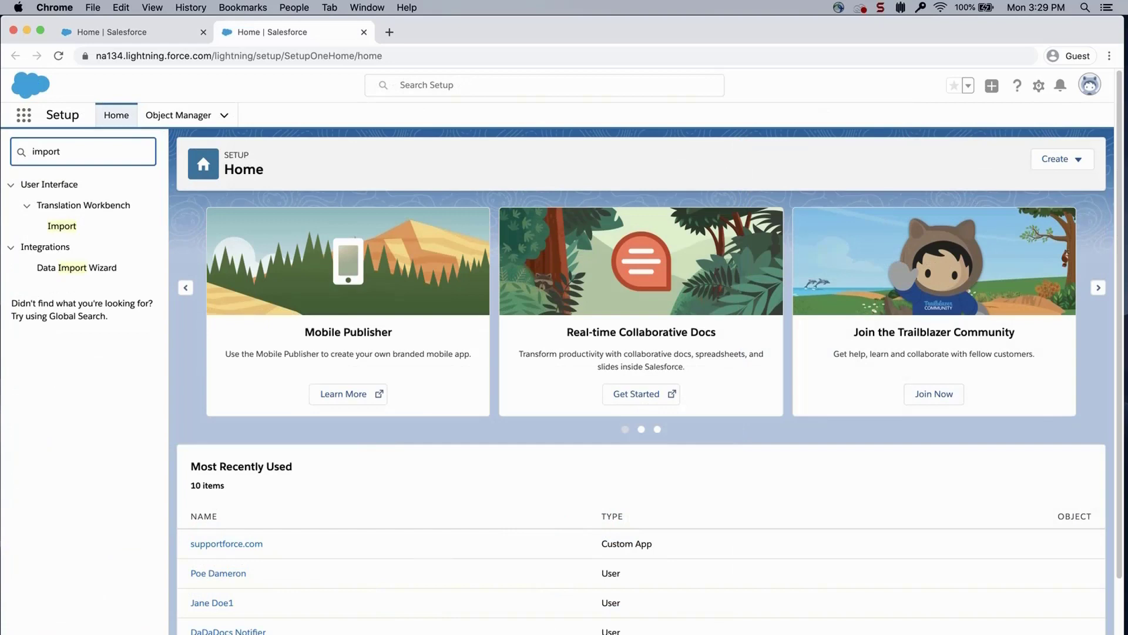
left_click(74, 273)
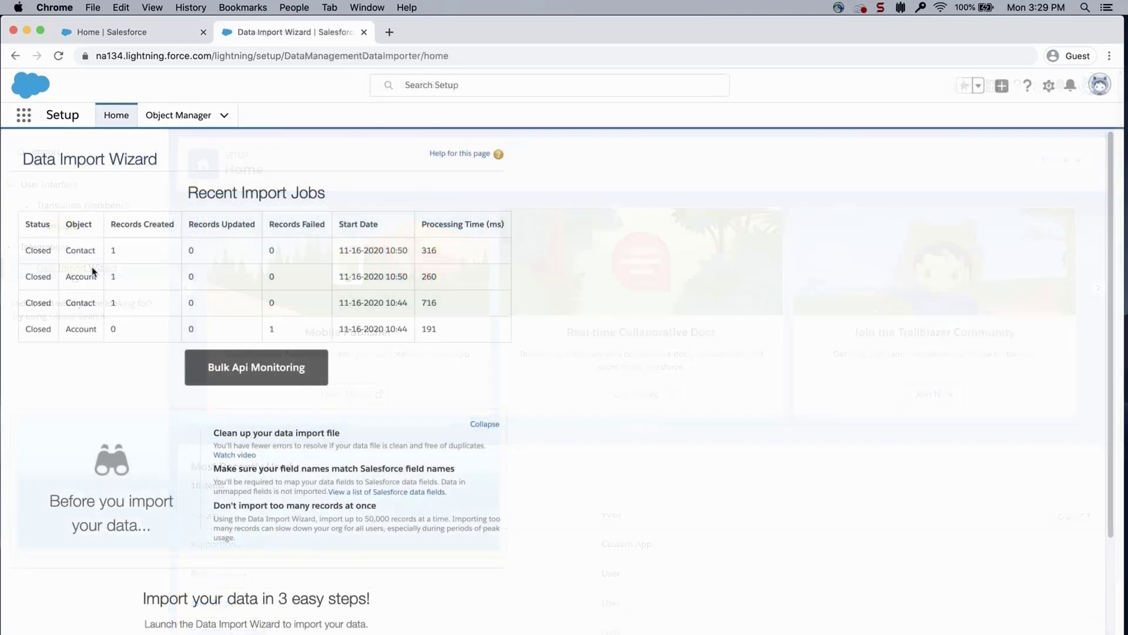
scroll(299, 436, "down", 4)
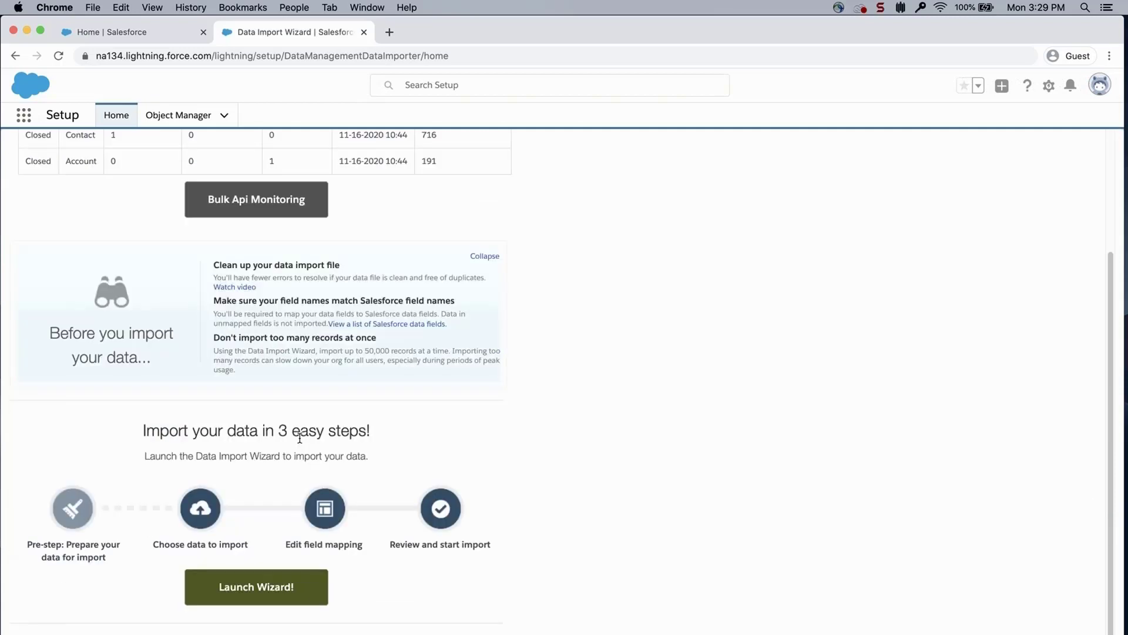
Launch the wizard for Accounts and Contacts, adding new records with the General record type.
left_click(249, 531)
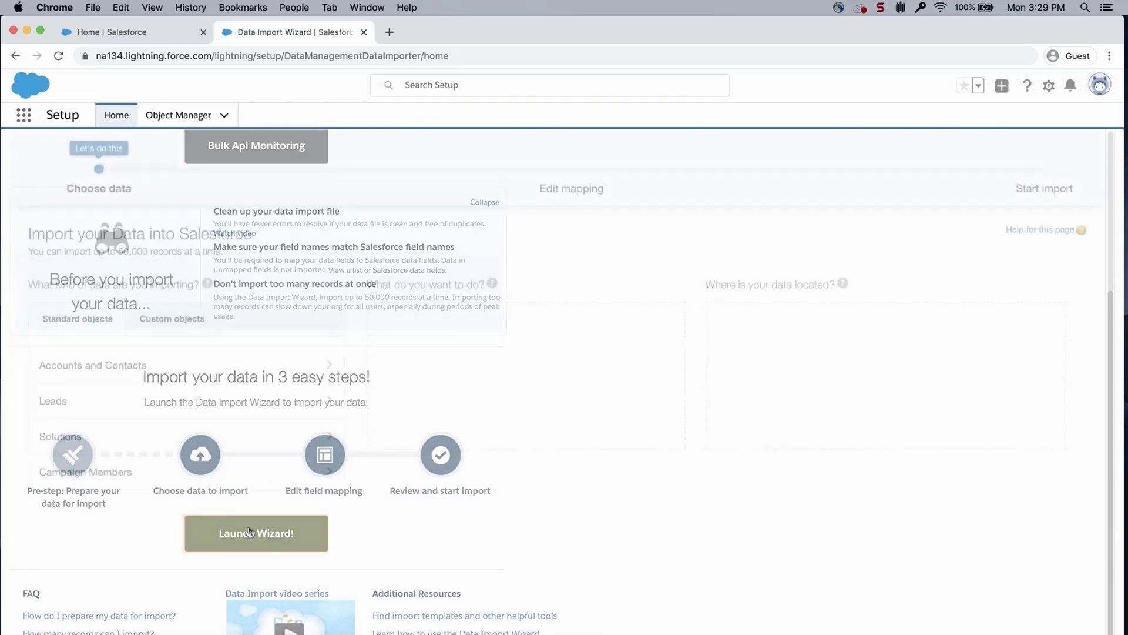
left_click(146, 376)
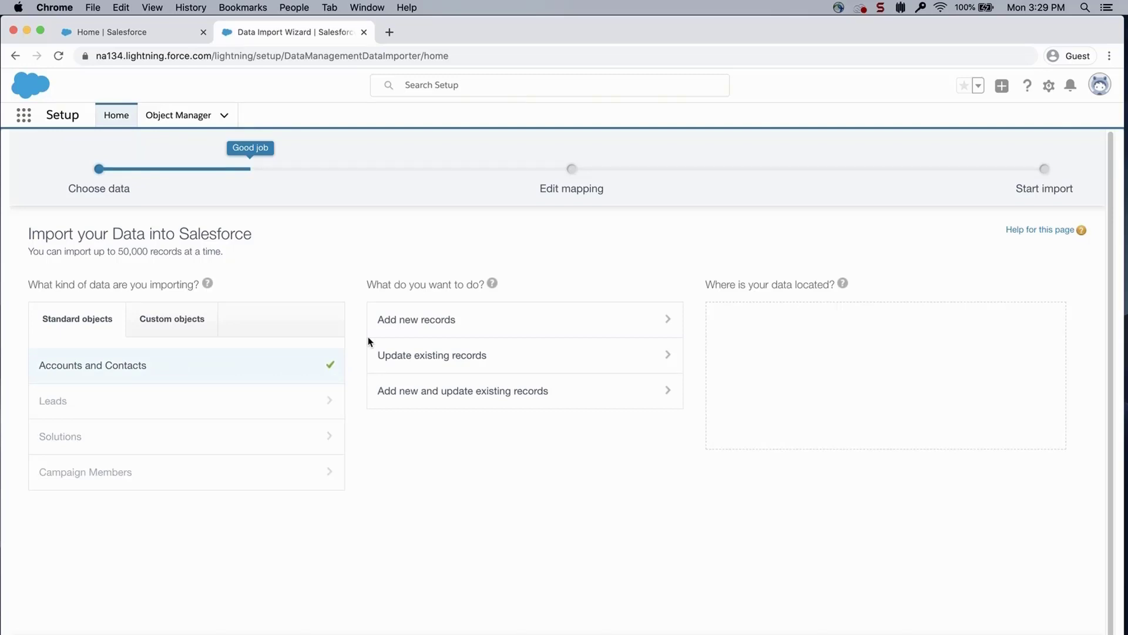
left_click(395, 323)
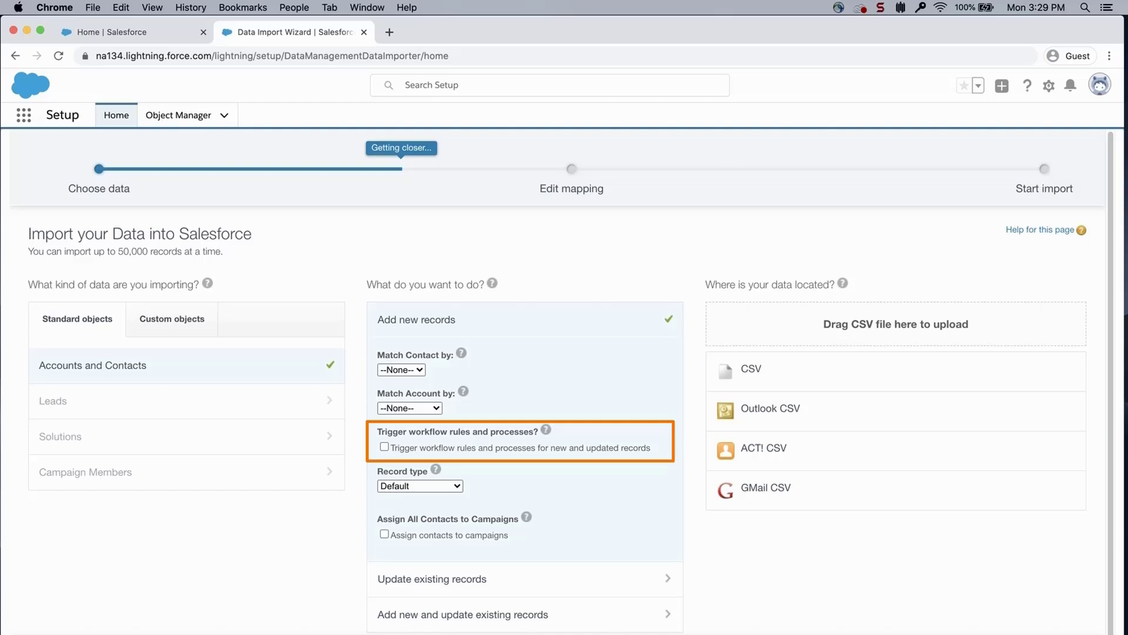
left_click(421, 488)
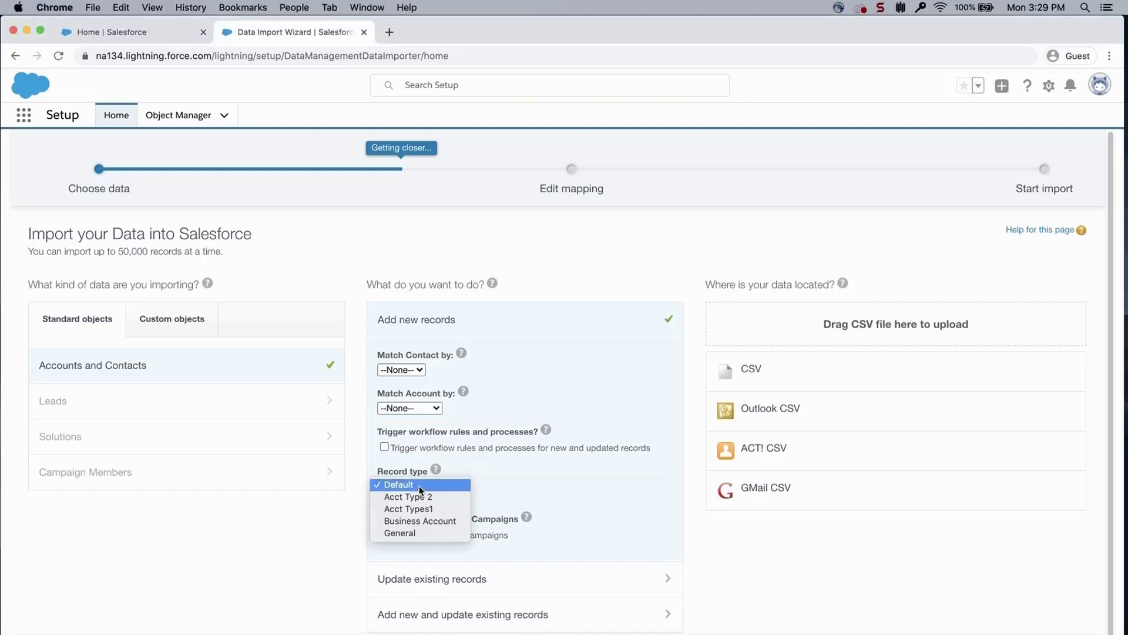
left_click(414, 532)
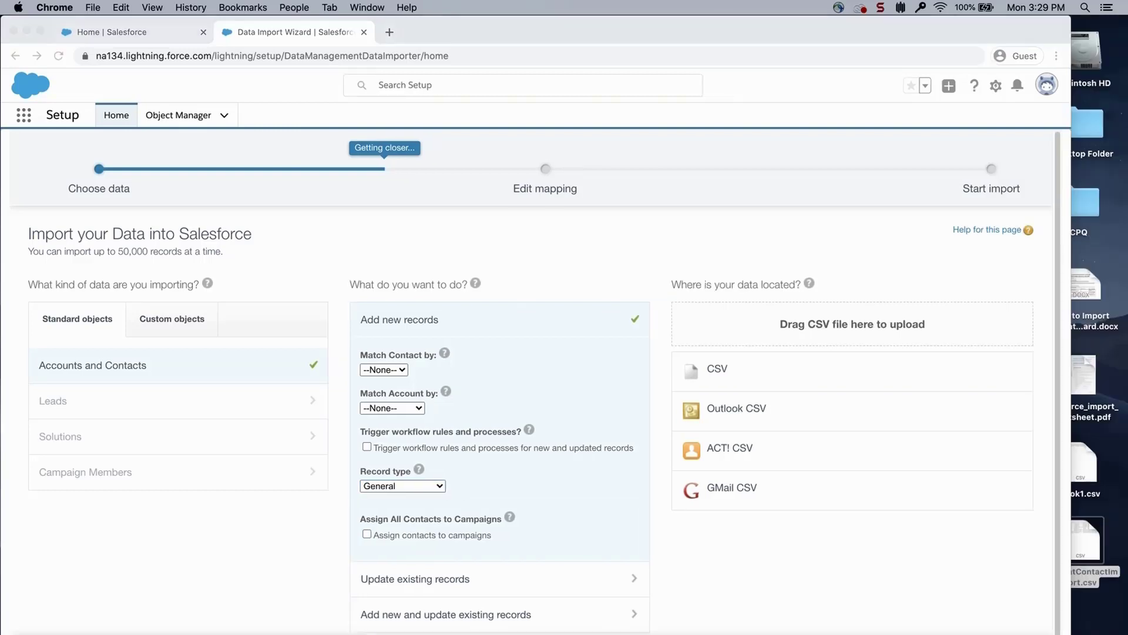
Drag AccountContactImport.csv from the desktop into the wizard's upload area.
left_click(1093, 555)
left_click_drag(1056, 516, 863, 335)
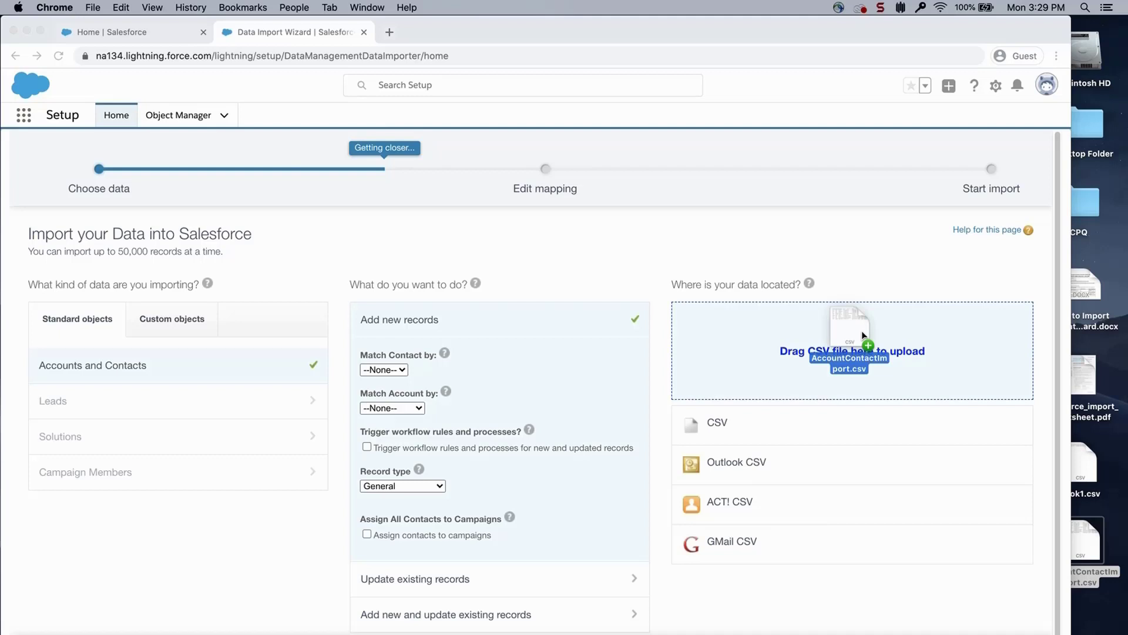
left_click_drag(862, 335, 862, 338)
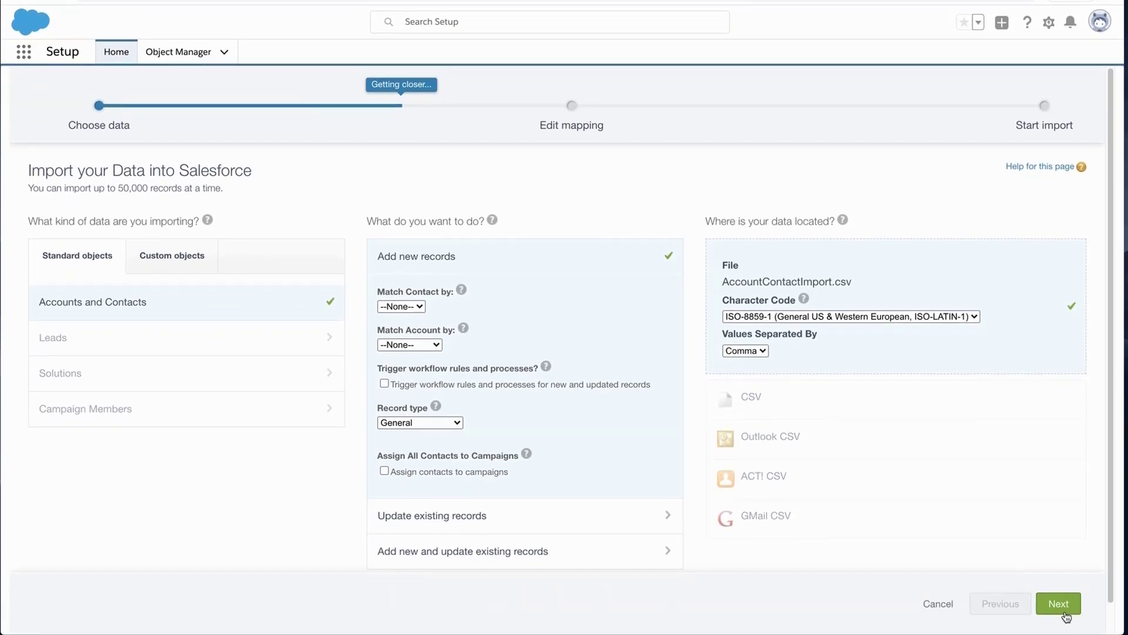
Map the Street column to Account: Billing Street and Contact: Mailing Street.
left_click(1065, 611)
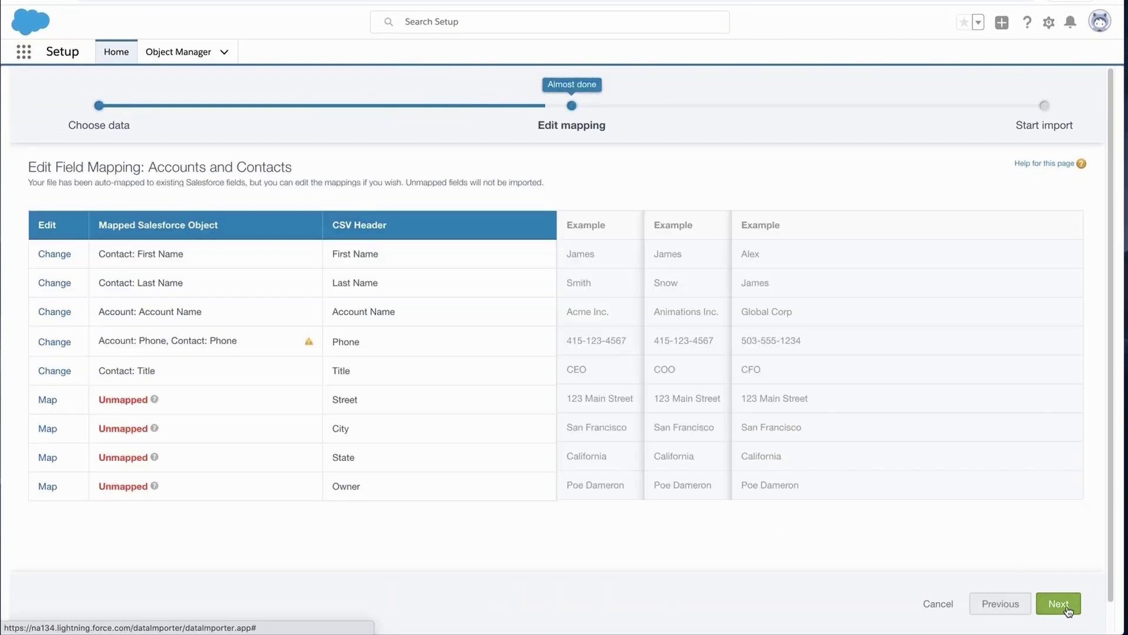
left_click(47, 400)
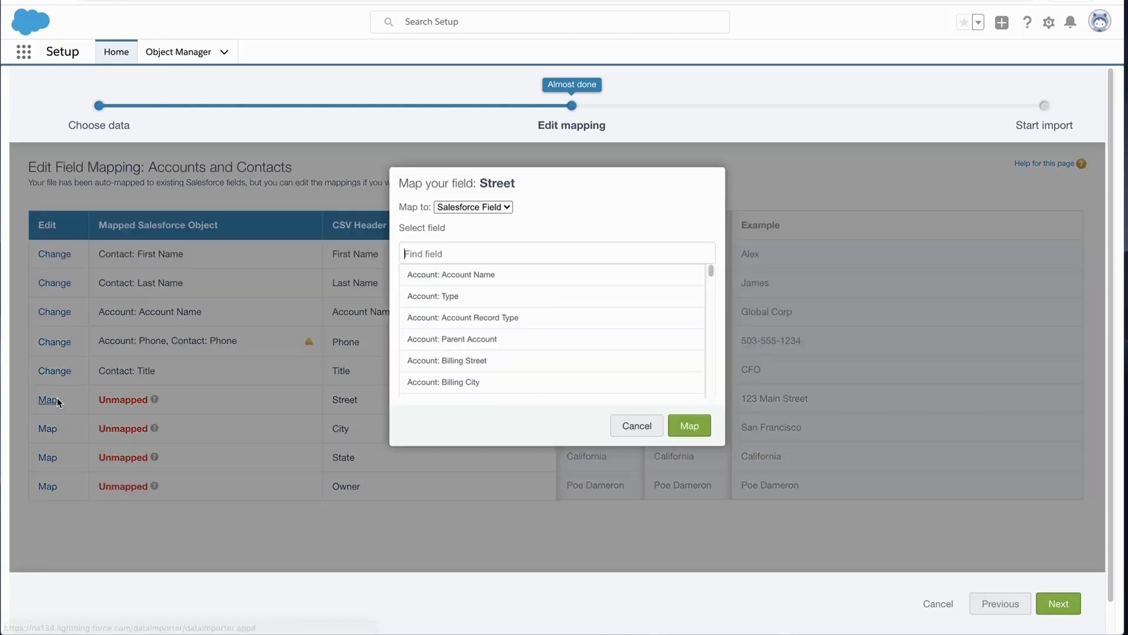
left_click(466, 258)
type("street")
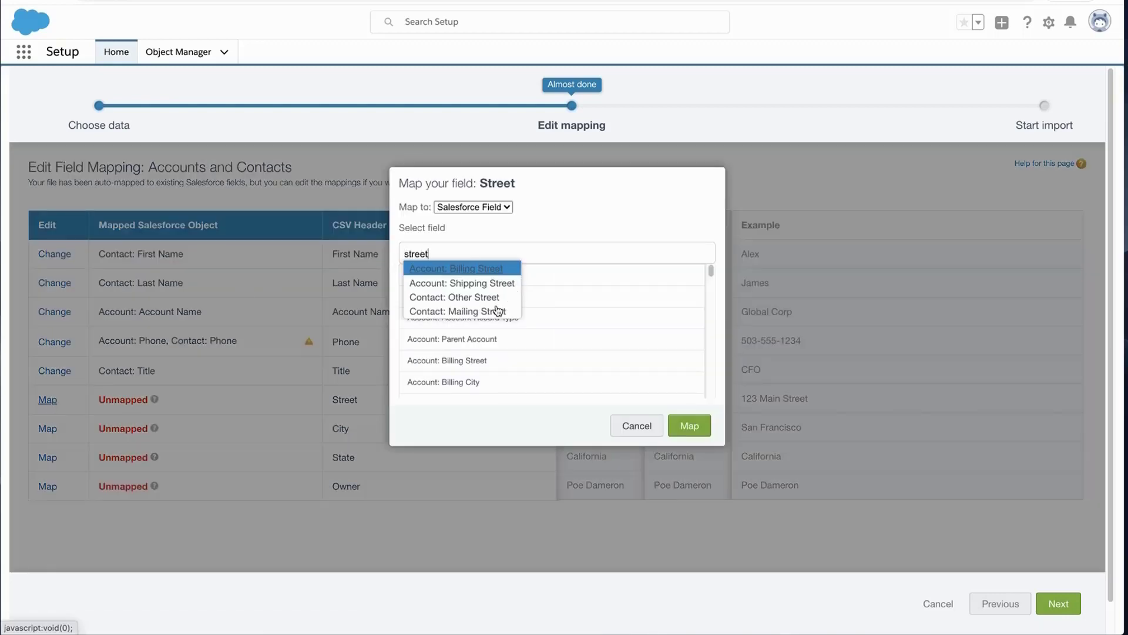
left_click(498, 274)
type("street")
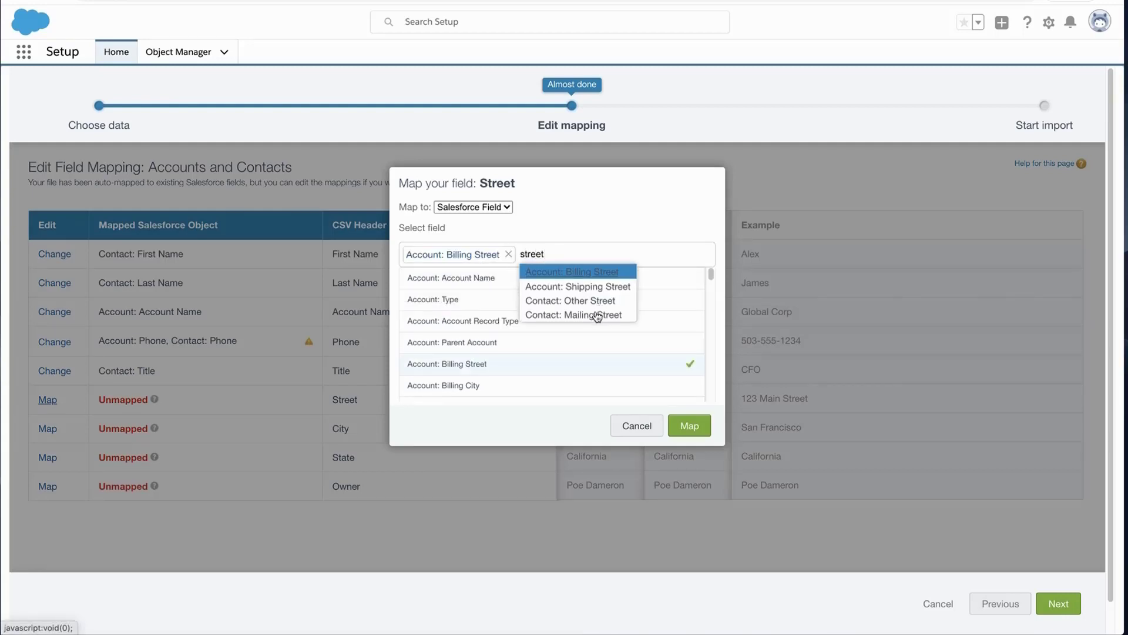
left_click(598, 316)
left_click(691, 430)
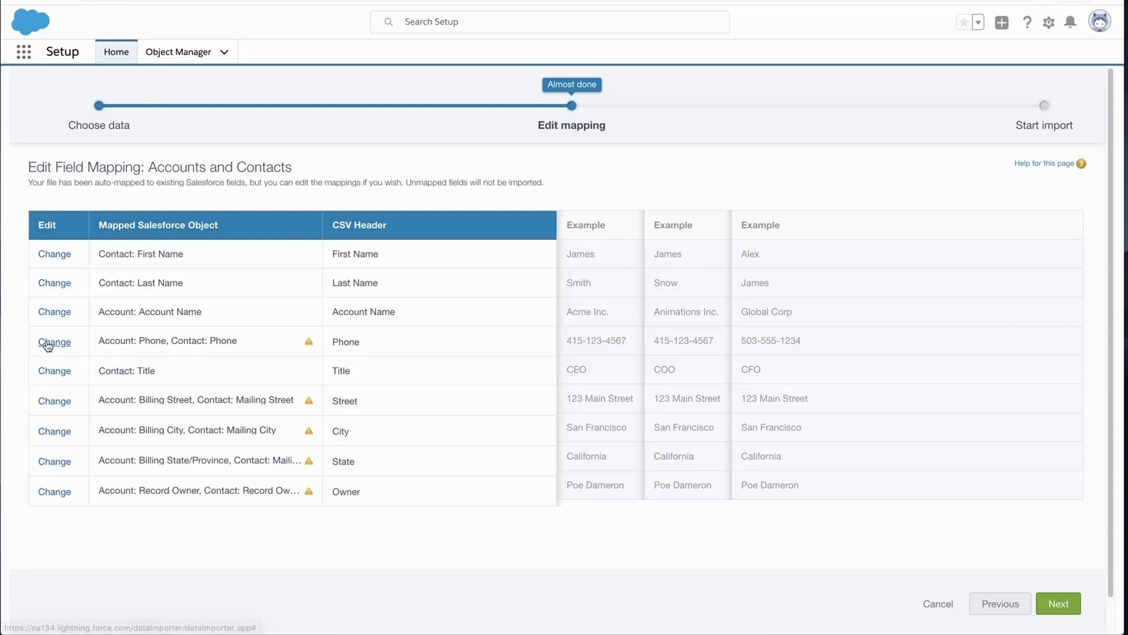
Remove Account: Phone so the Phone column maps only to Contact: Phone.
left_click(54, 341)
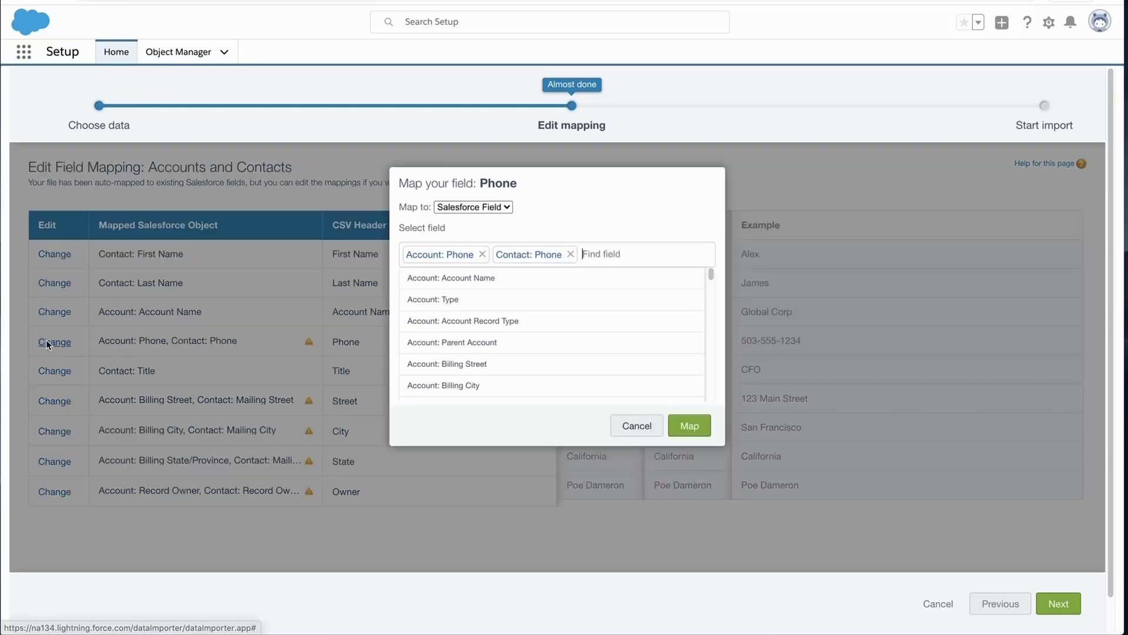
left_click(483, 254)
left_click(690, 425)
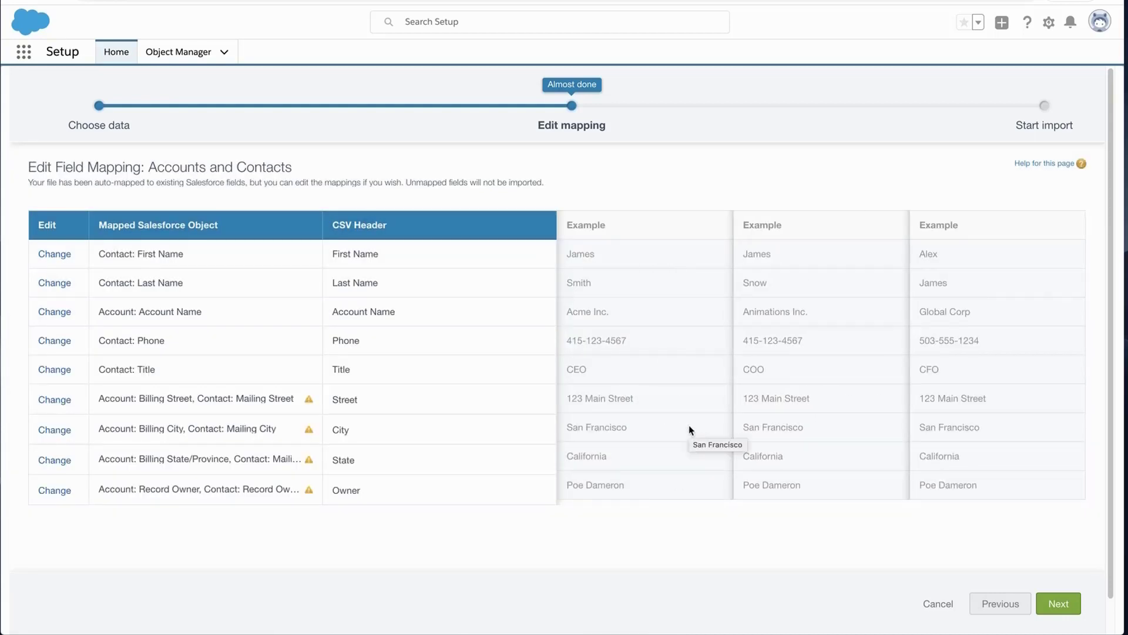
Review and start the import, then open its Bulk Data Load Job page.
left_click(1062, 611)
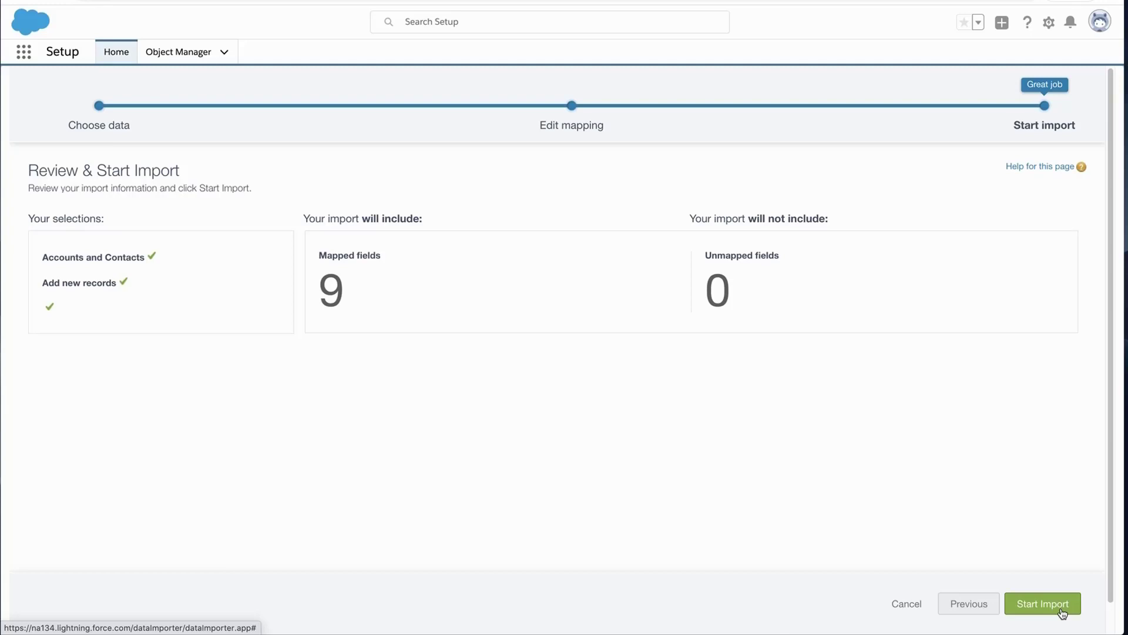
left_click(1063, 613)
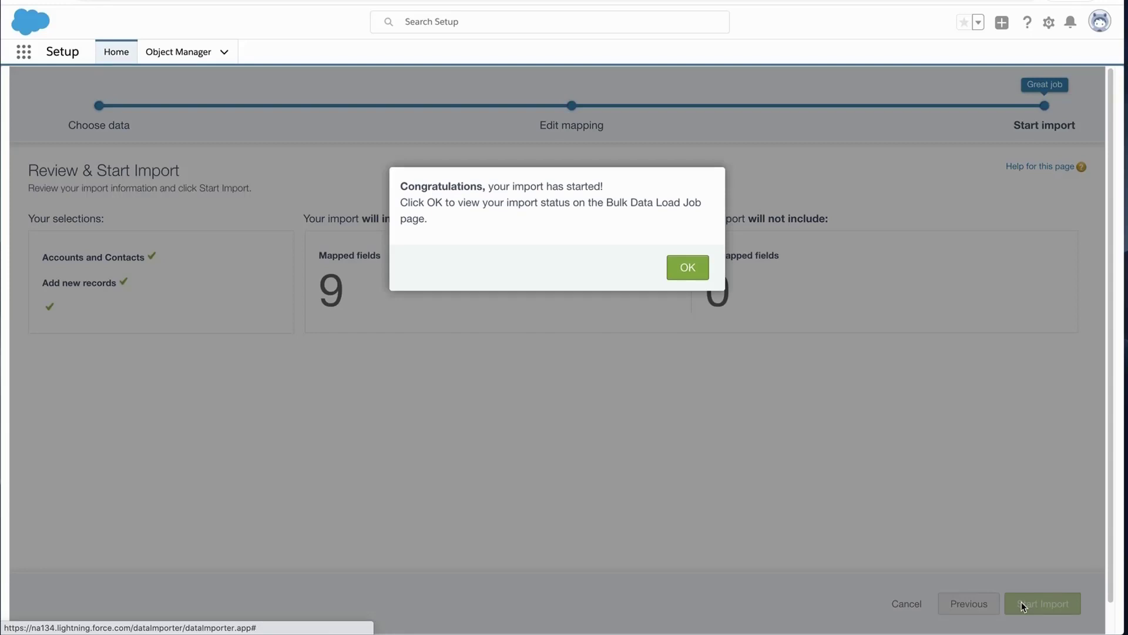
left_click(676, 267)
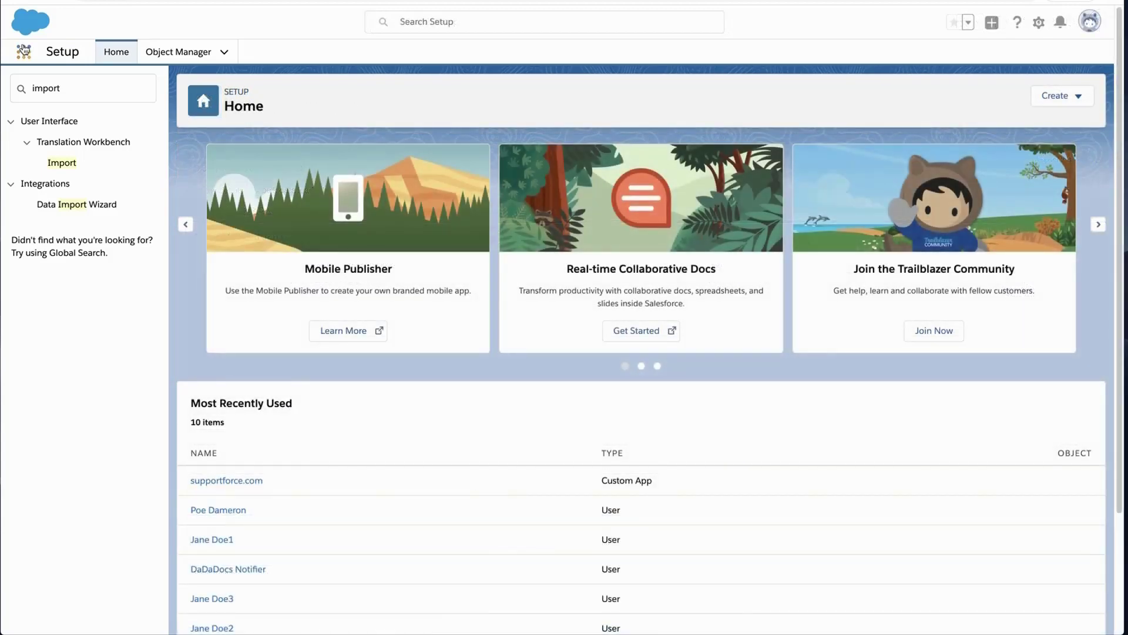
Open Accounts through an App Launcher search for 'accoun' and switch to the New This Week view.
left_click(24, 51)
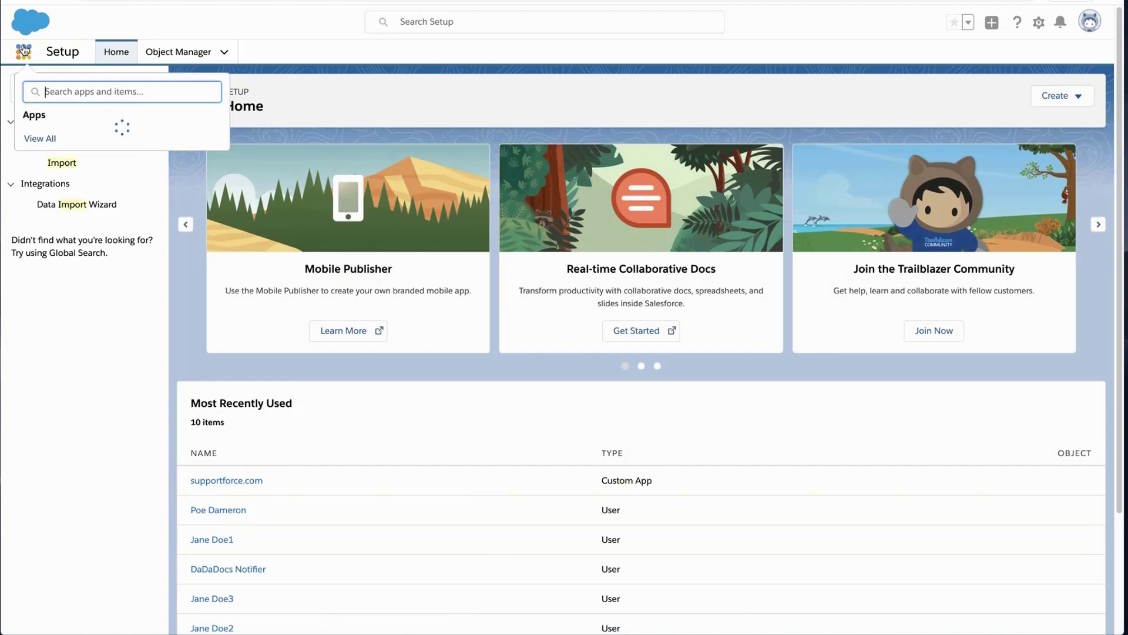
type("accoun")
left_click(42, 197)
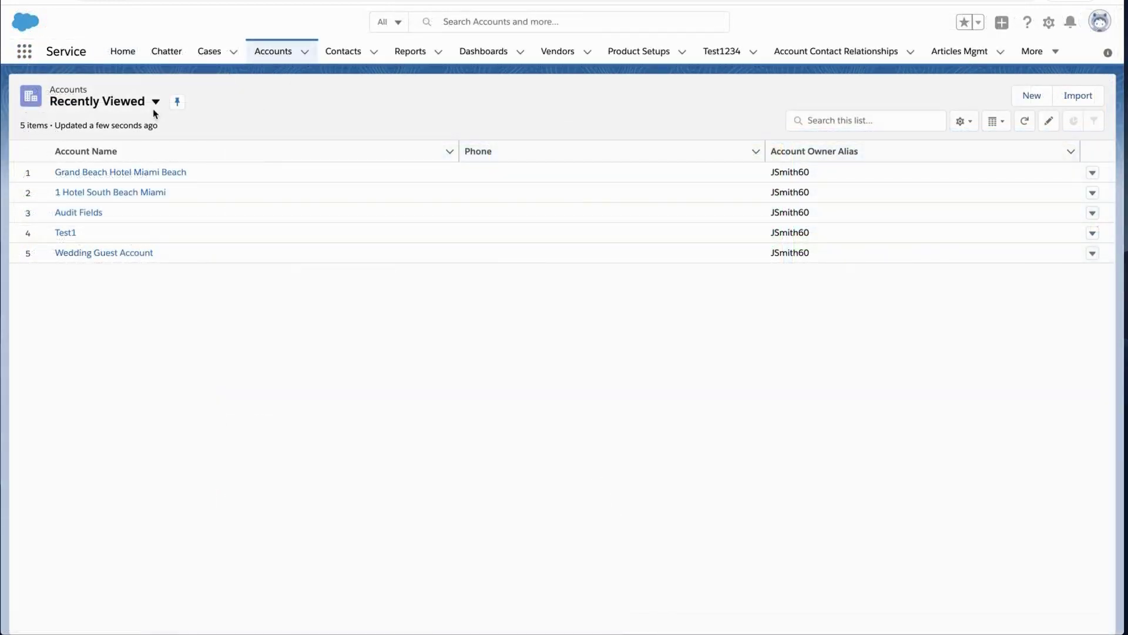
left_click(155, 102)
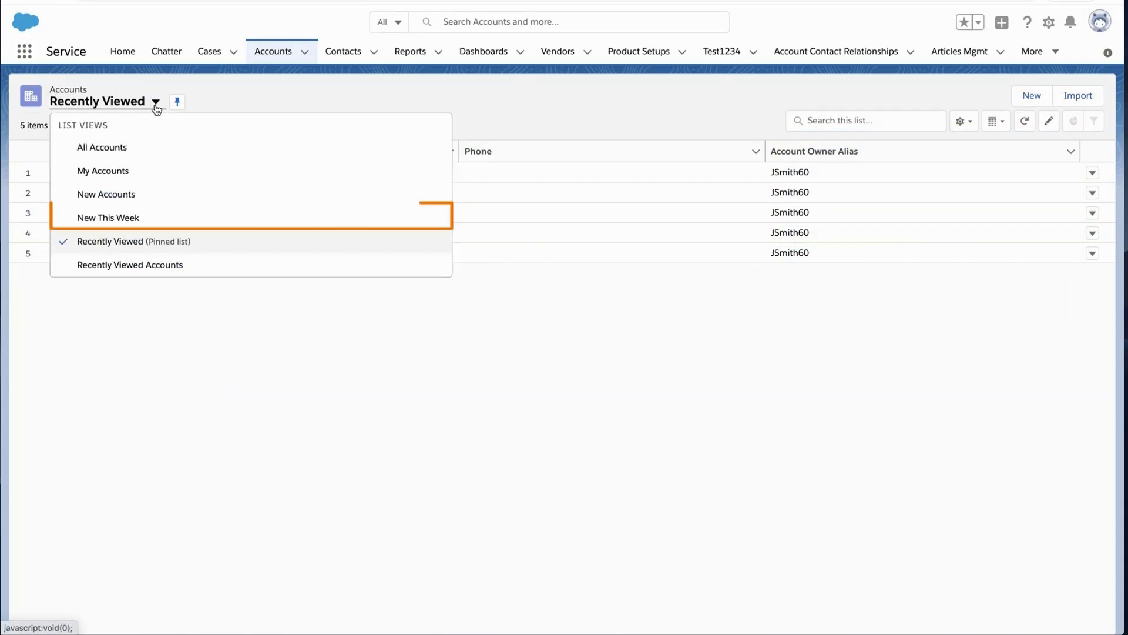
left_click(119, 218)
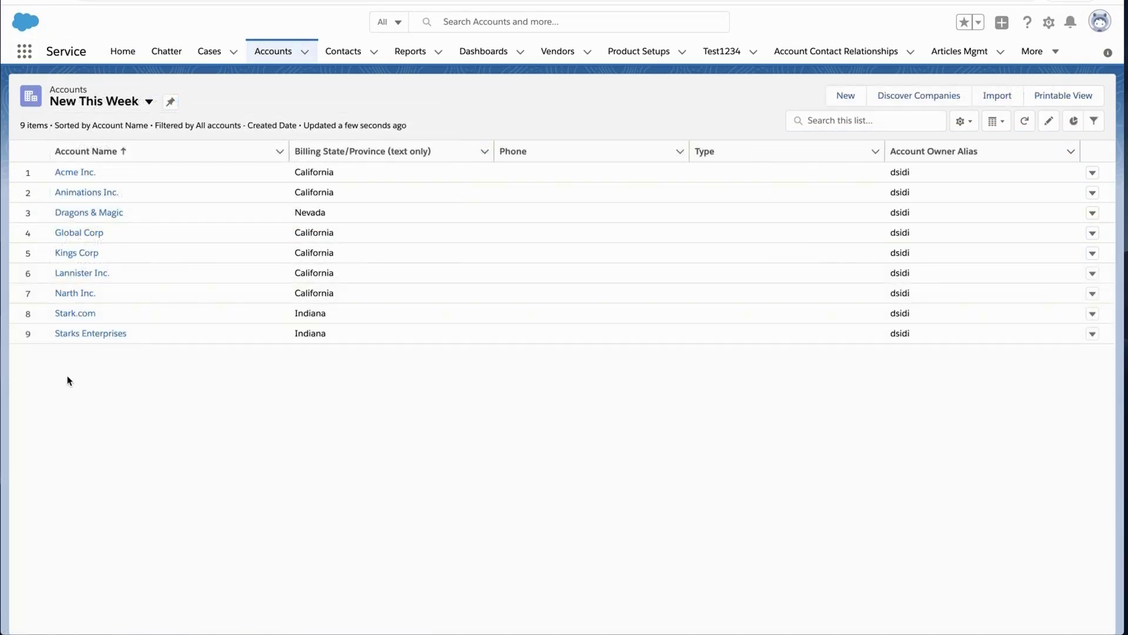